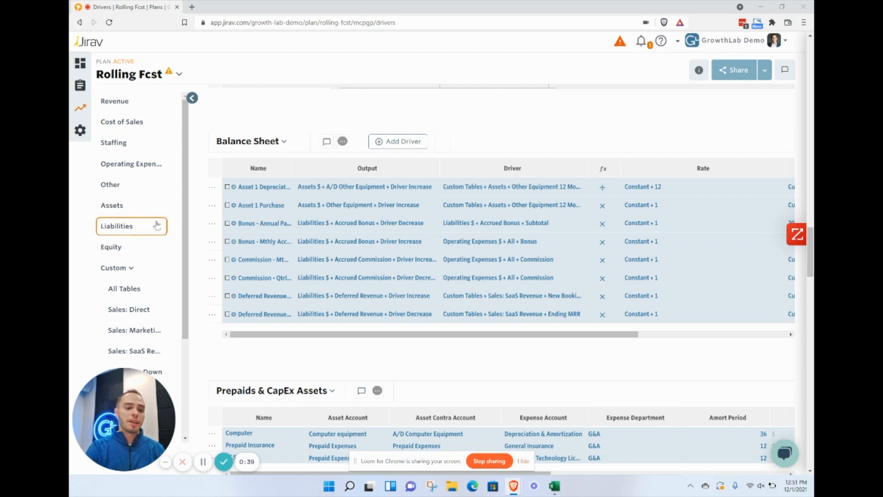
- Open the Sales: Direct custom table and review its rep counts, quotas and productivity rows
left_click(130, 310)
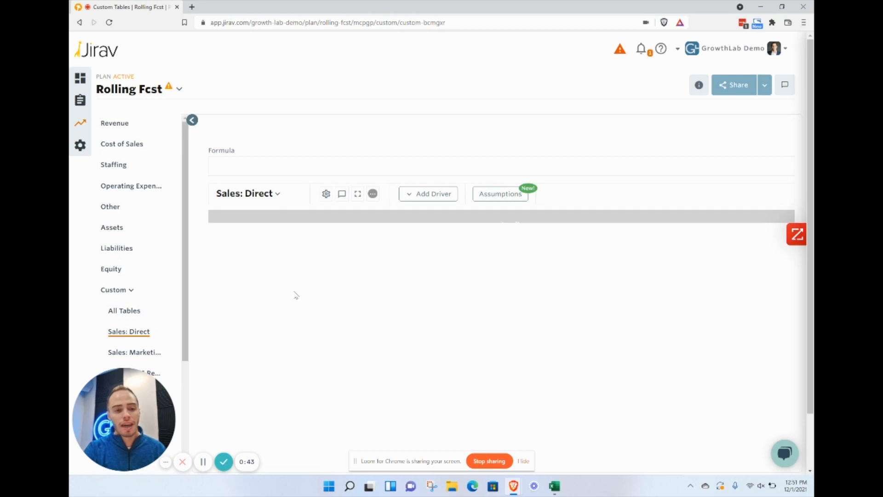
scroll(296, 295, "down", 5)
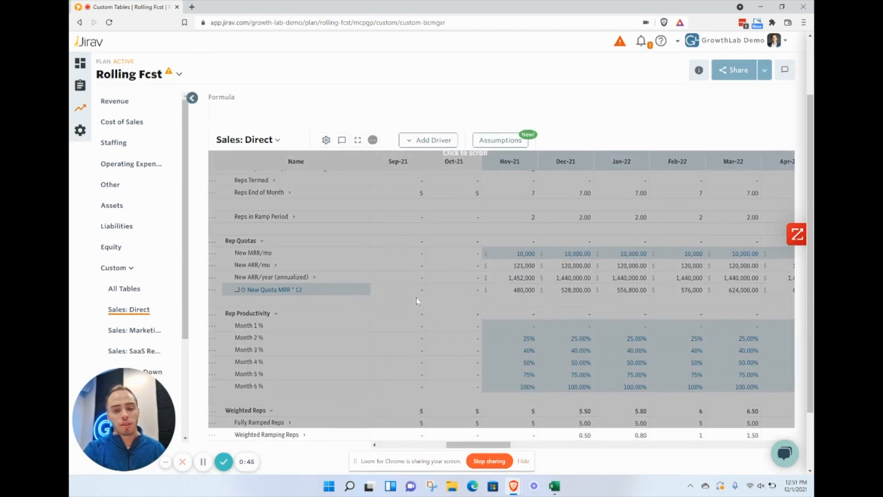
scroll(418, 301, "up", 3)
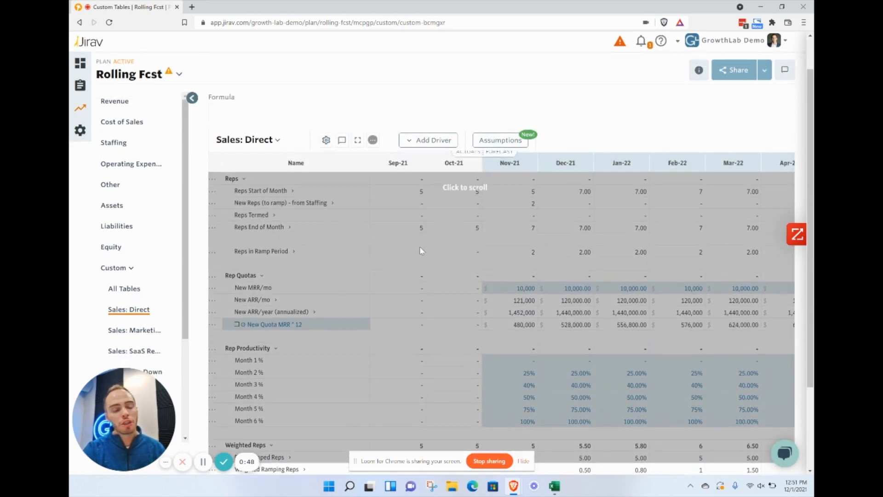
left_click(420, 249)
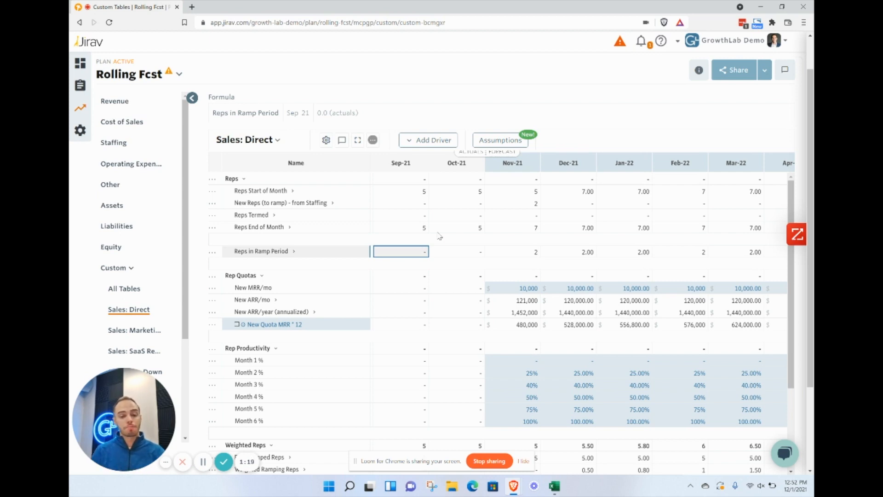
- Inspect the formula of the % of Revenue driver under COGS - Hosting Fees in Cost of Sales, then collapse it and select Direct Labor
left_click(122, 121)
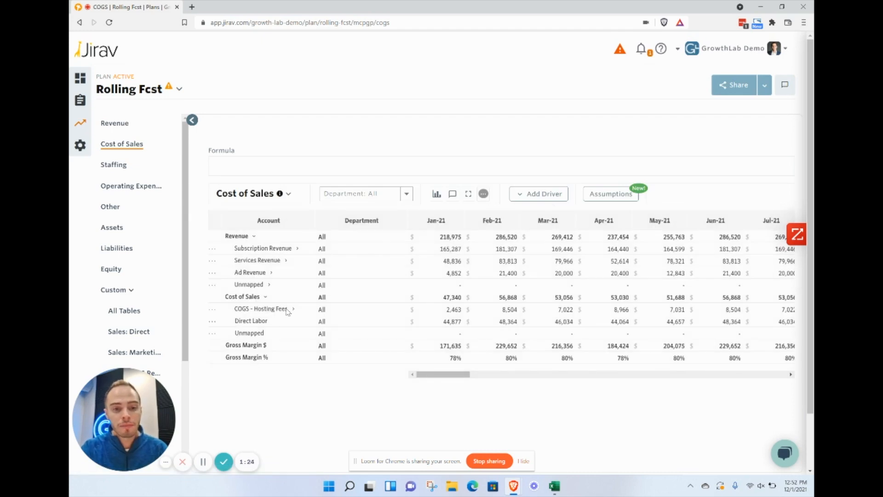
left_click(293, 312)
left_click(293, 311)
left_click(264, 322)
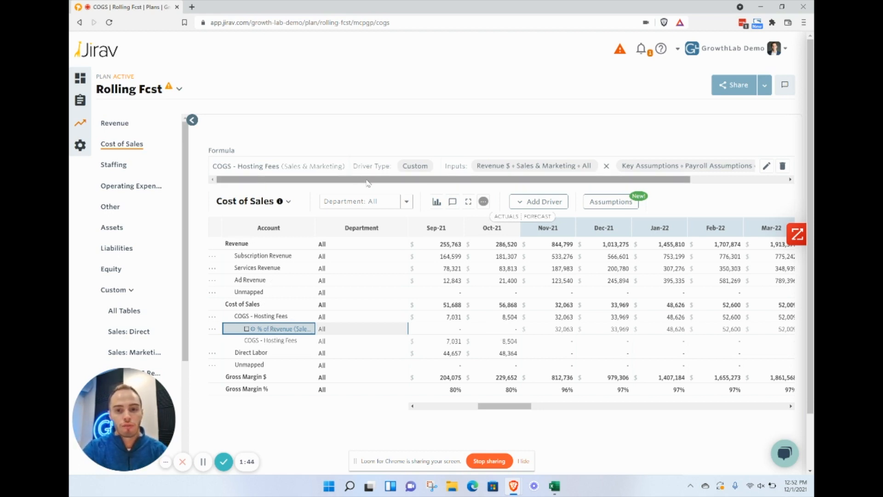
left_click_drag(367, 180, 481, 194)
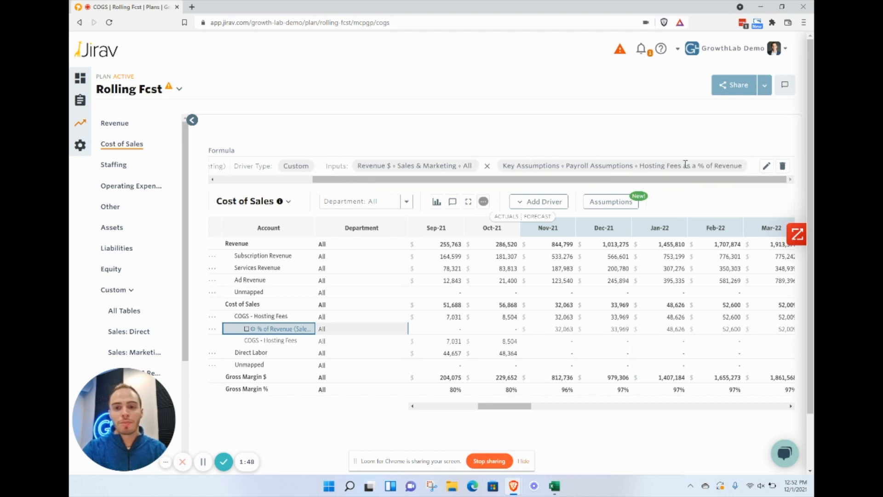
left_click_drag(639, 166, 742, 178)
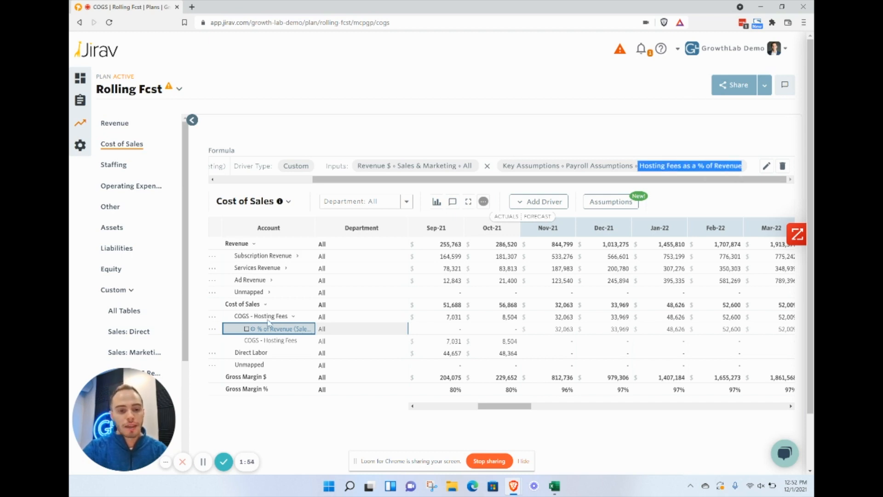
left_click(290, 320)
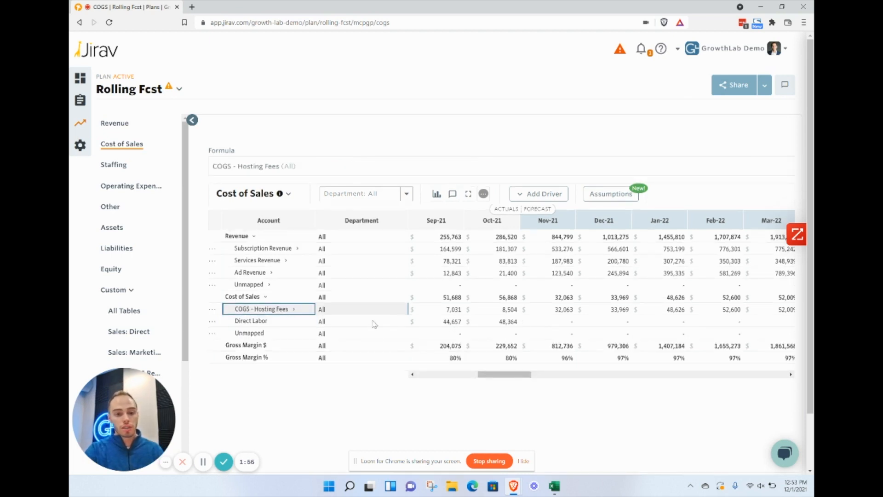
left_click(265, 322)
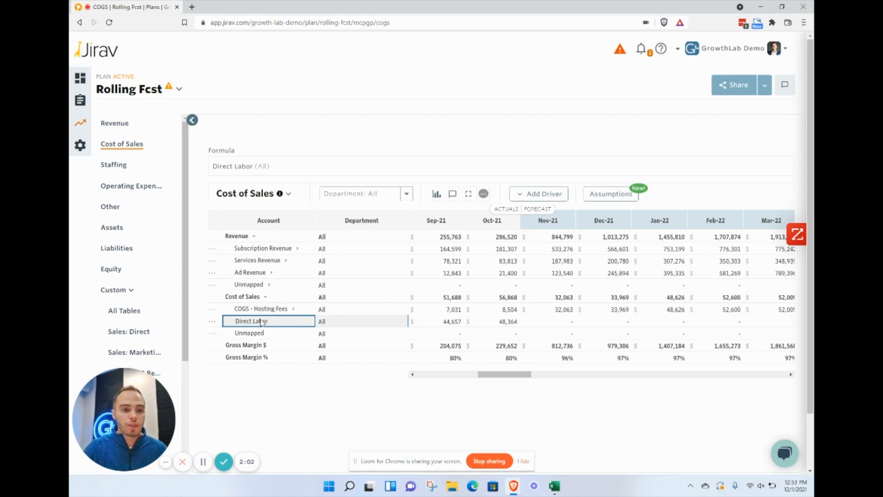
- Open the Company setup and examine the Salary Expense account setting for plans
left_click(80, 145)
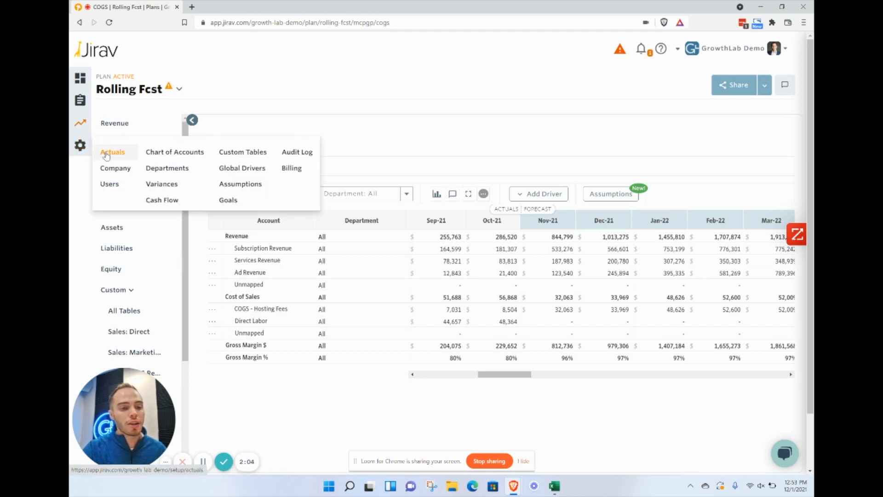
left_click(115, 168)
scroll(216, 321, "down", 5)
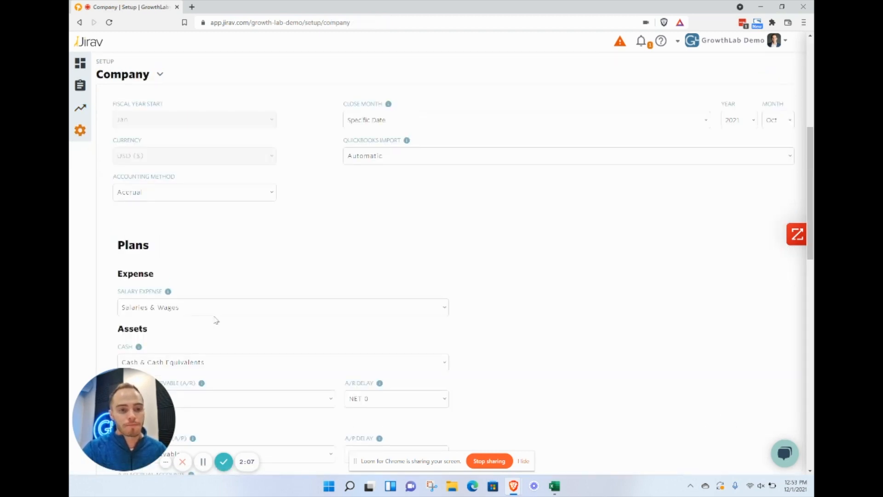
scroll(216, 321, "down", 4)
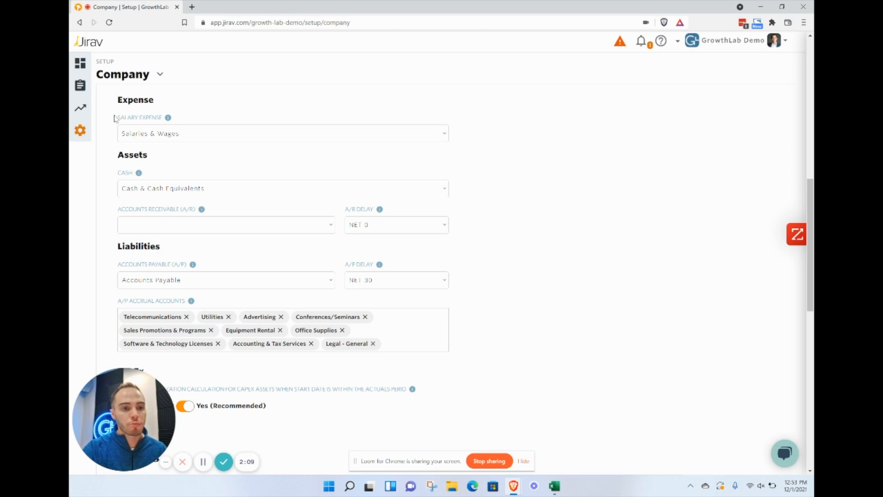
left_click_drag(115, 119, 168, 119)
left_click(194, 122)
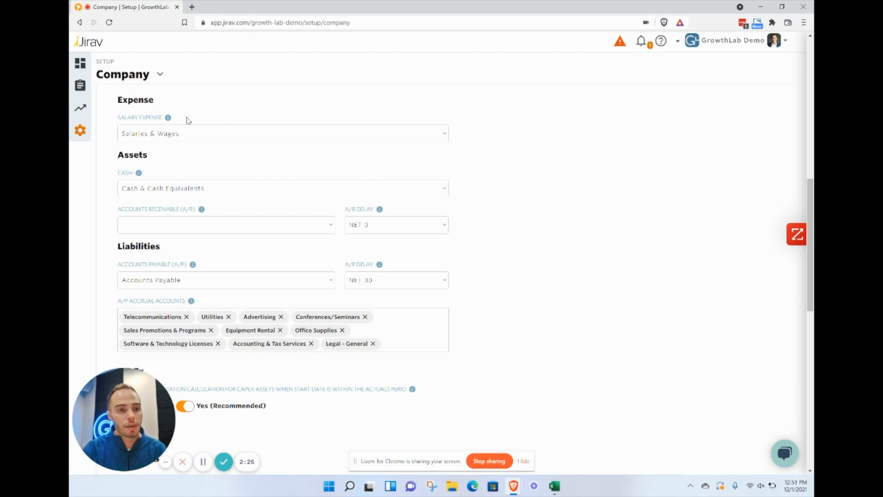
scroll(105, 134, "up", 1)
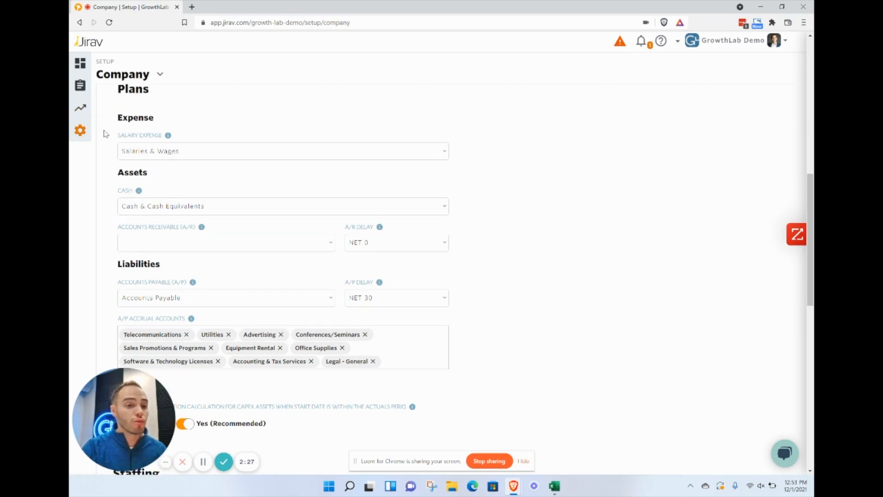
- Return to the plan's Cost of Sales table and view the driver types available for Direct Labor
left_click(80, 109)
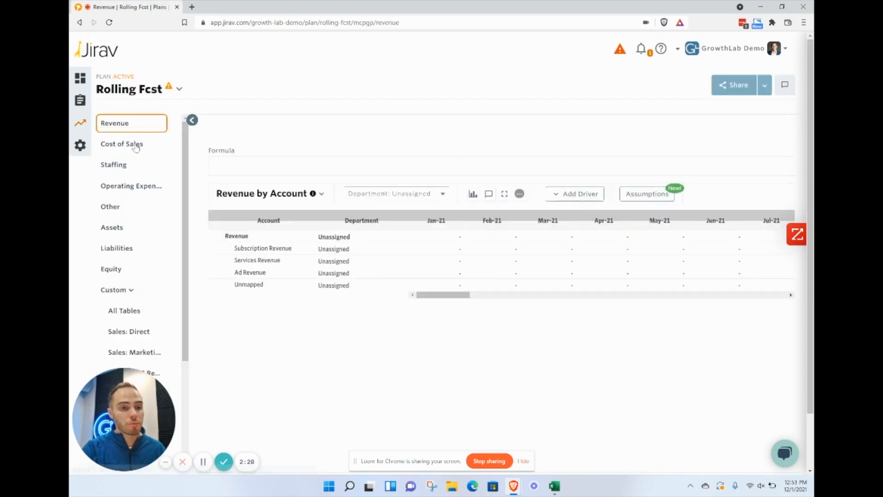
left_click(134, 145)
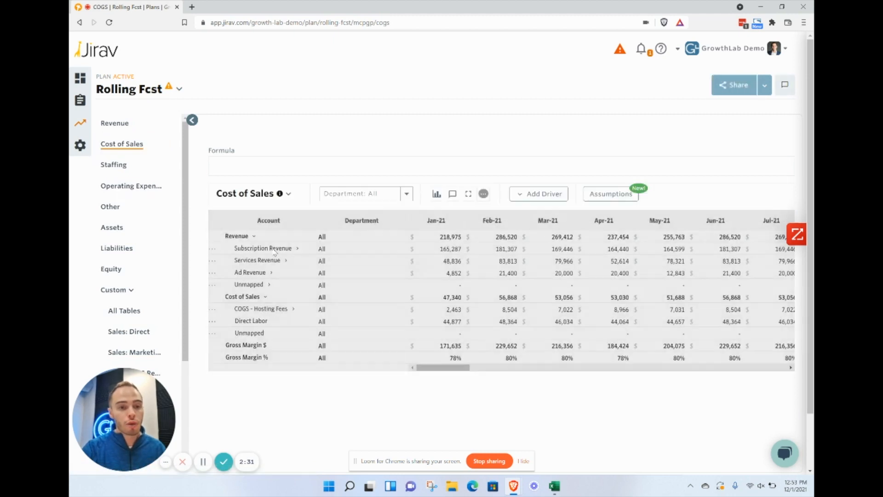
scroll(274, 252, "down", 1)
left_click(251, 304)
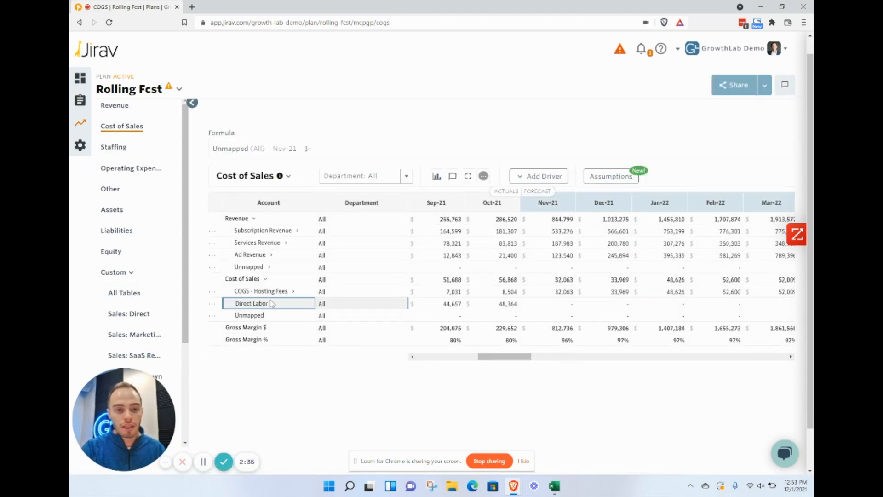
left_click(212, 306)
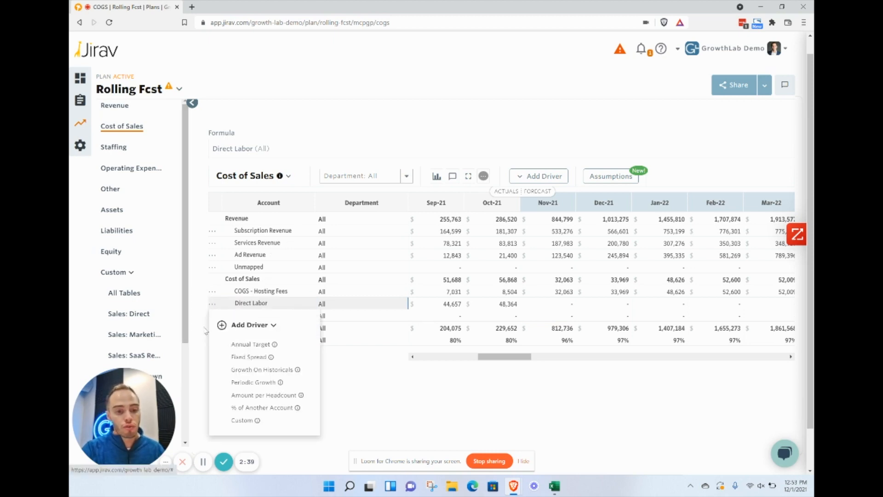
left_click(206, 331)
- Add a new driver to the Allocations section of the Rolling Fcst plan's Drivers page
scroll(182, 343, "down", 3)
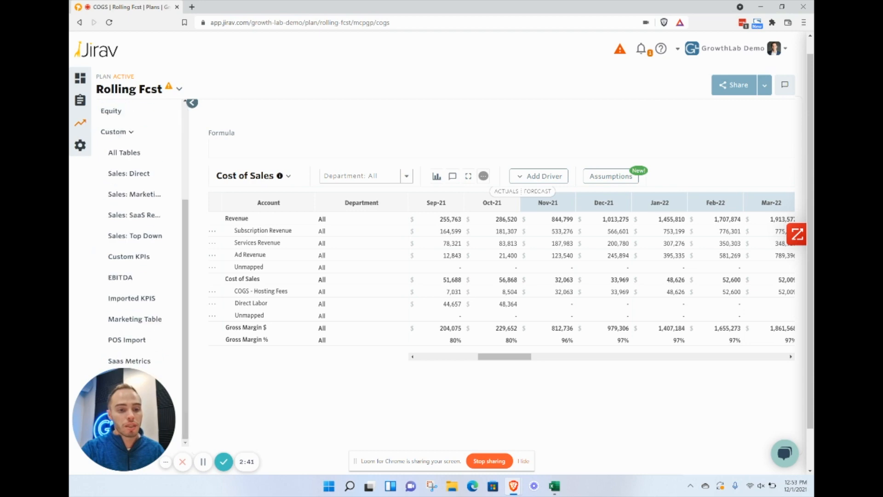
left_click_drag(165, 415, 166, 225)
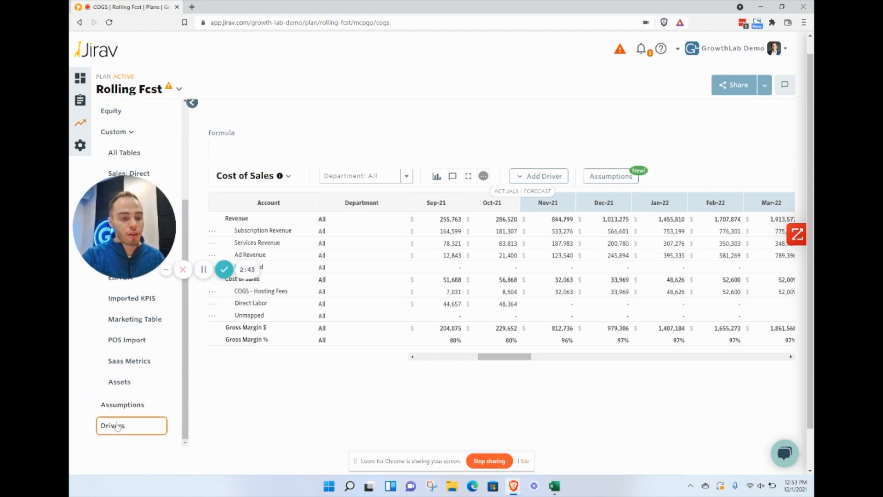
left_click(118, 427)
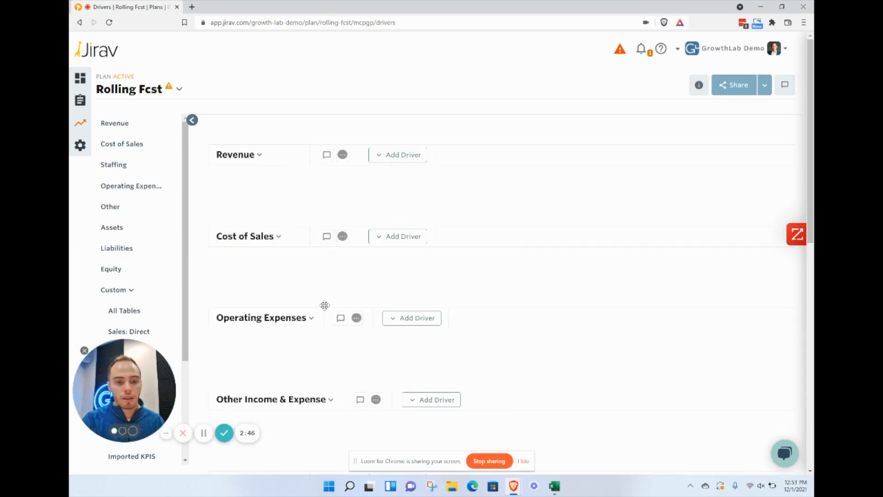
scroll(325, 309, "down", 5)
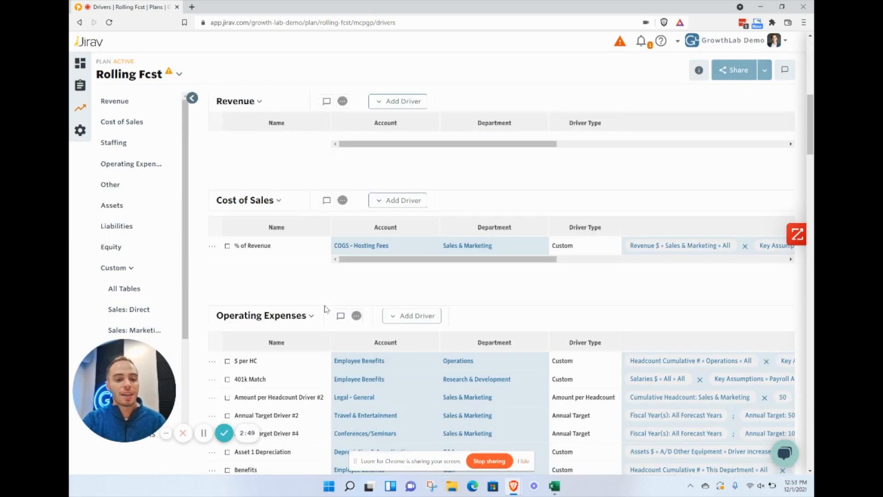
scroll(326, 309, "down", 2)
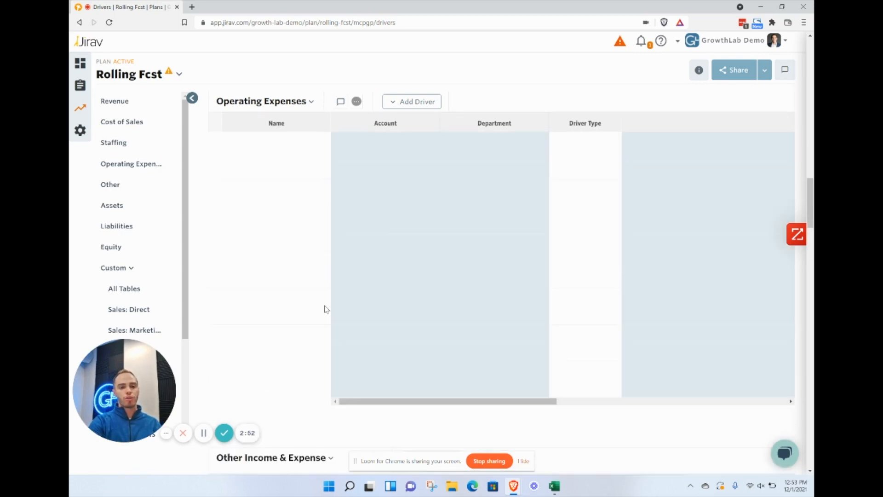
scroll(325, 309, "down", 5)
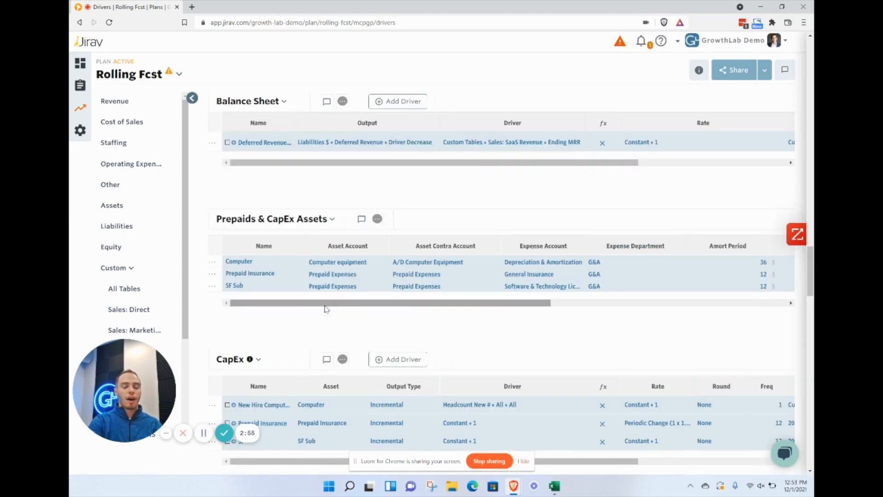
scroll(325, 309, "down", 5)
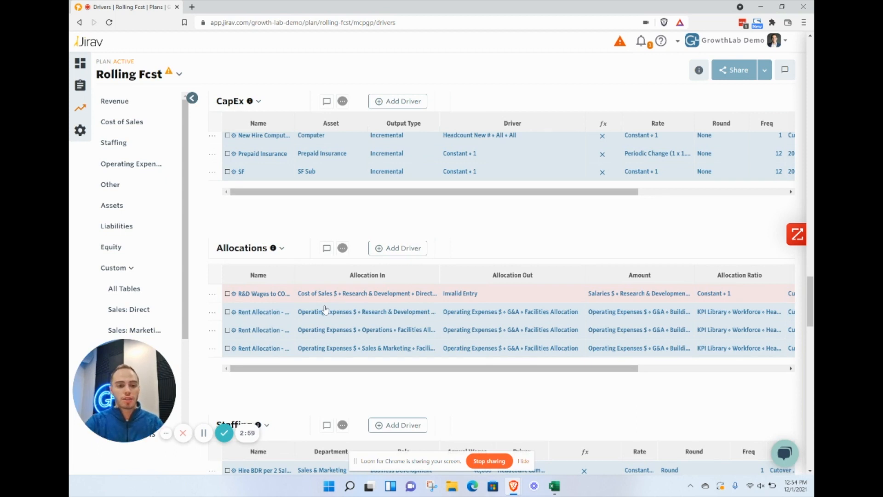
left_click(390, 248)
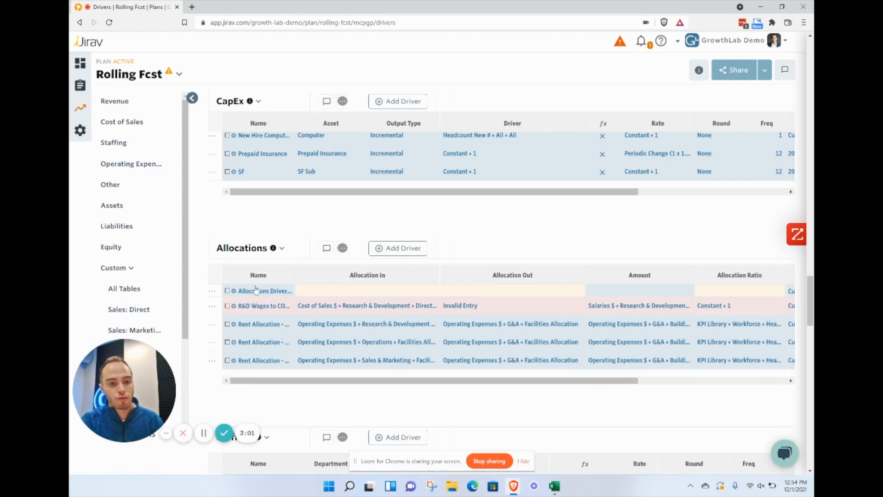
- Set the new allocation driver's Allocation In to category Cost of Sales $, department Unassigned and account Direct Labor, and save it
left_click(326, 294)
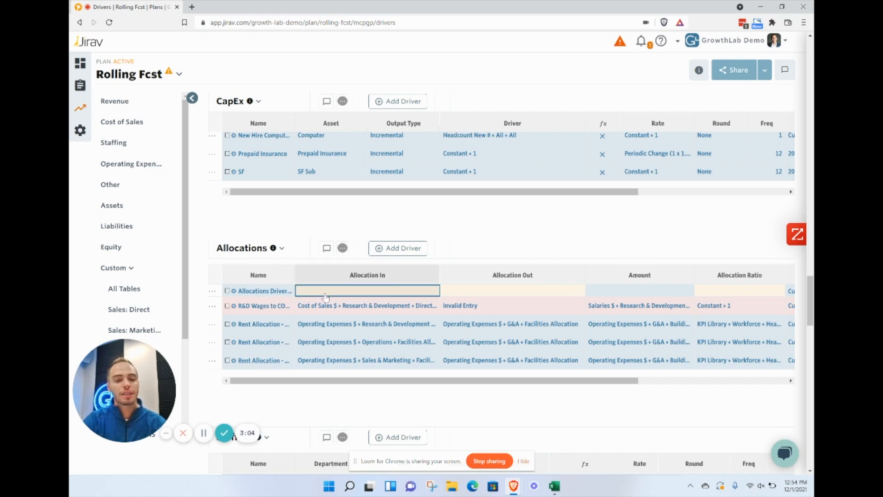
left_click(349, 293)
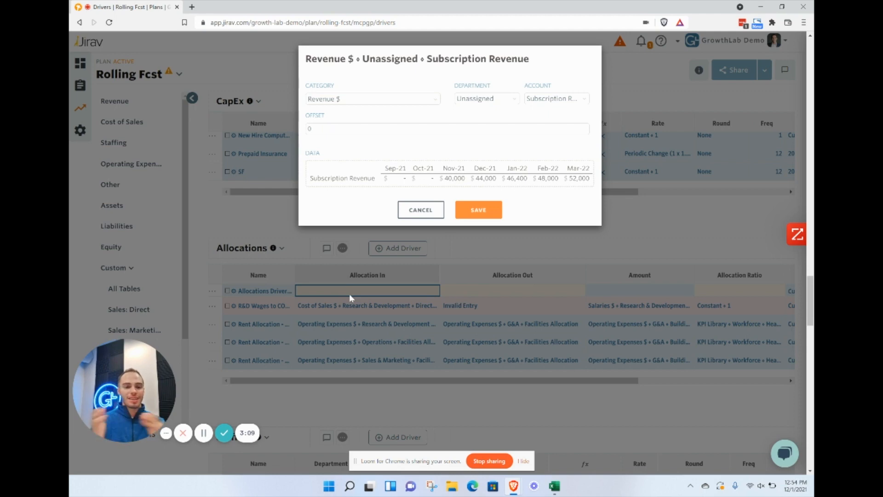
left_click(339, 98)
left_click(342, 153)
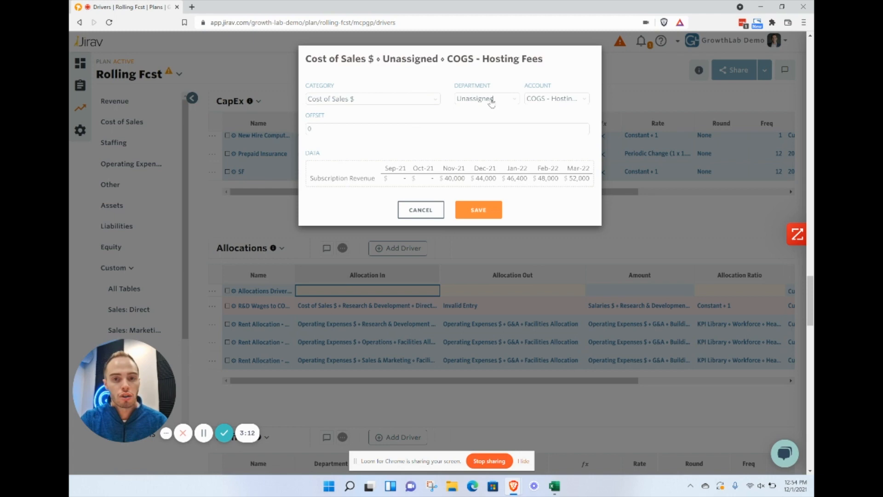
left_click(534, 98)
left_click(539, 126)
left_click(416, 98)
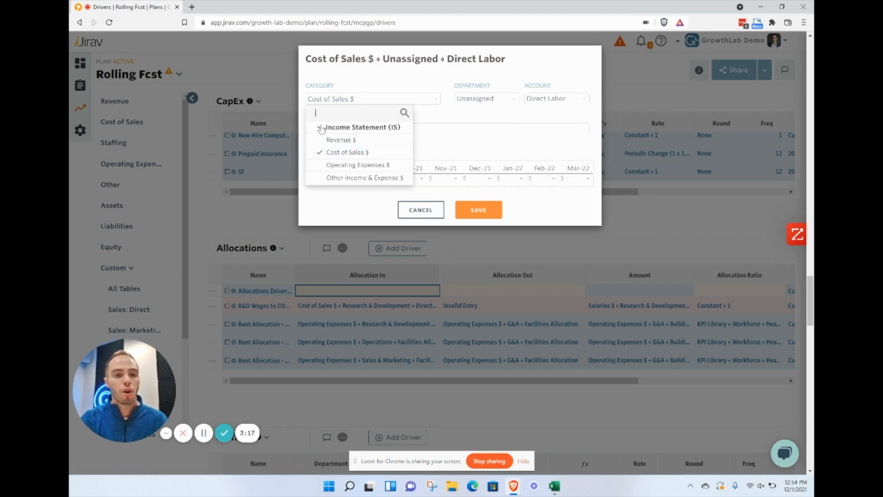
left_click(430, 120)
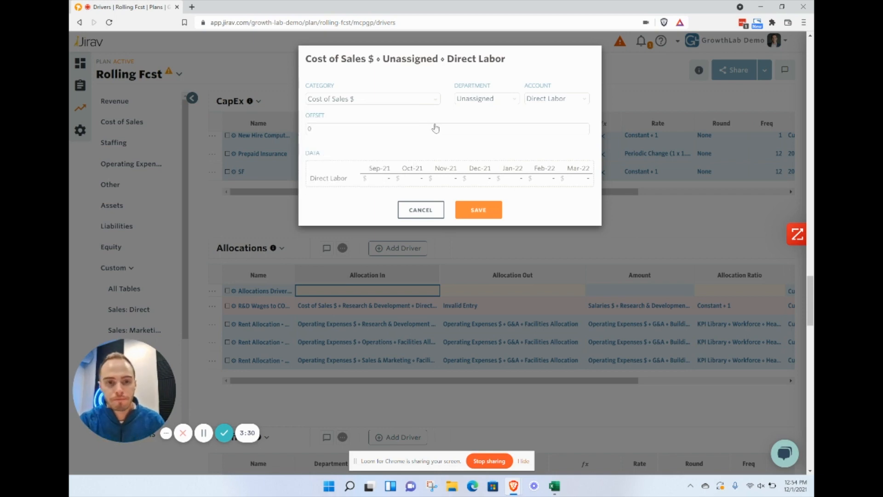
left_click(476, 210)
- Set the new allocation driver's Allocation Out to category Operating Expenses $, department Operations and account Salaries & Wages, and save it
left_click(497, 293)
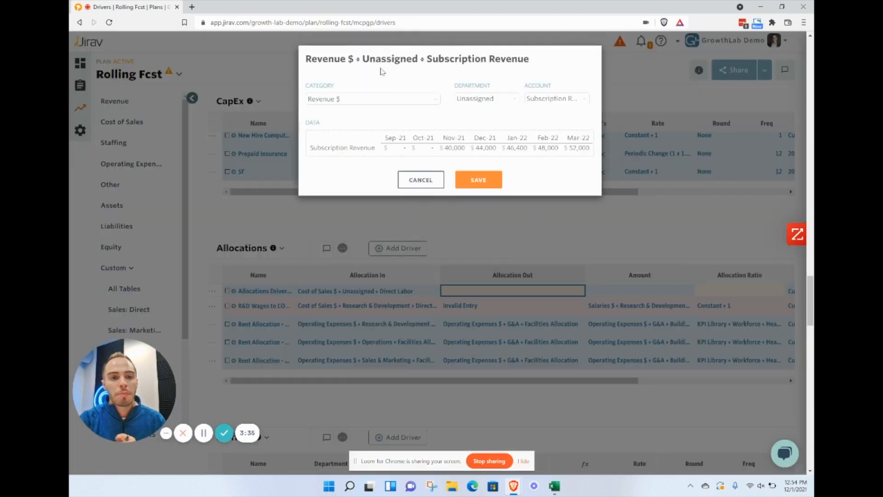
left_click(365, 100)
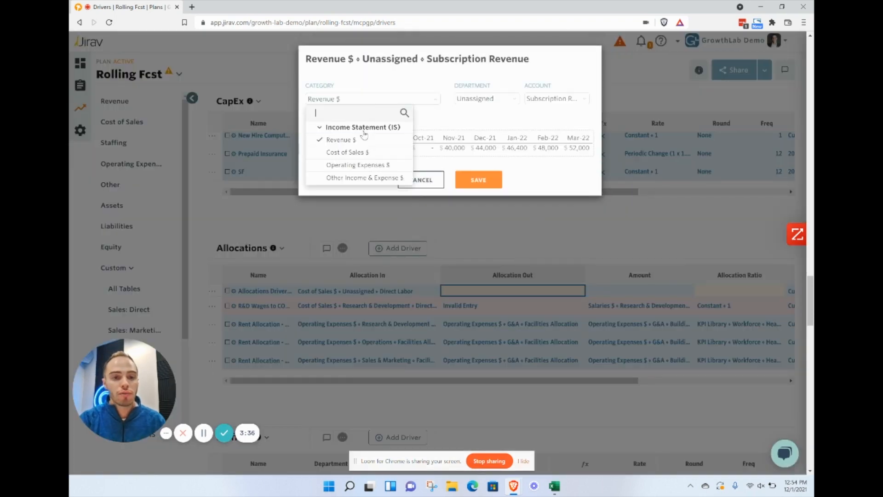
left_click(358, 165)
left_click(556, 99)
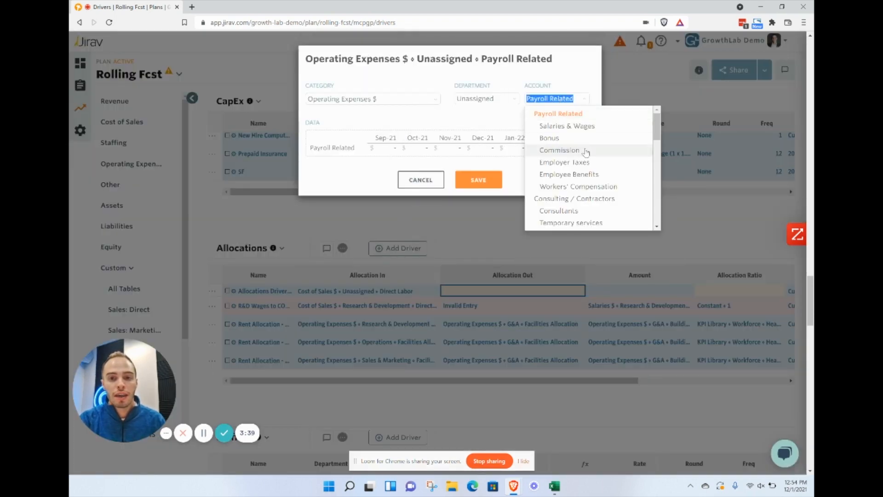
scroll(578, 142, "down", 1)
scroll(577, 139, "up", 1)
left_click(571, 126)
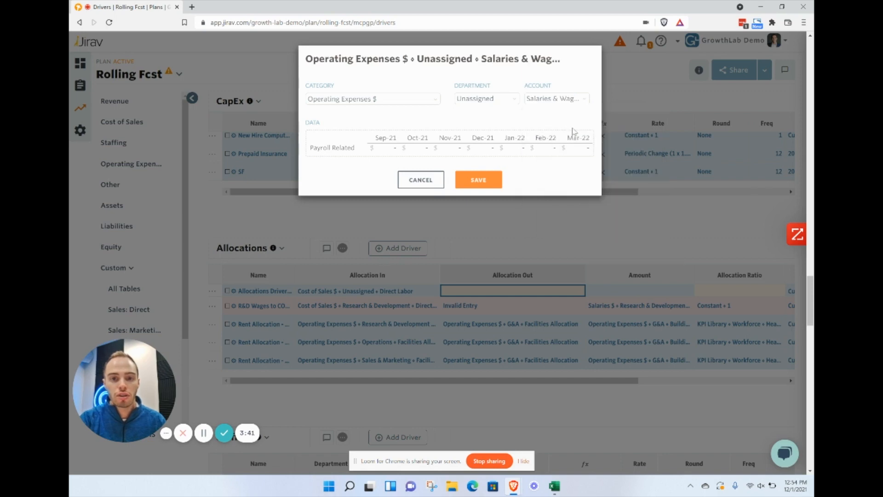
left_click(494, 103)
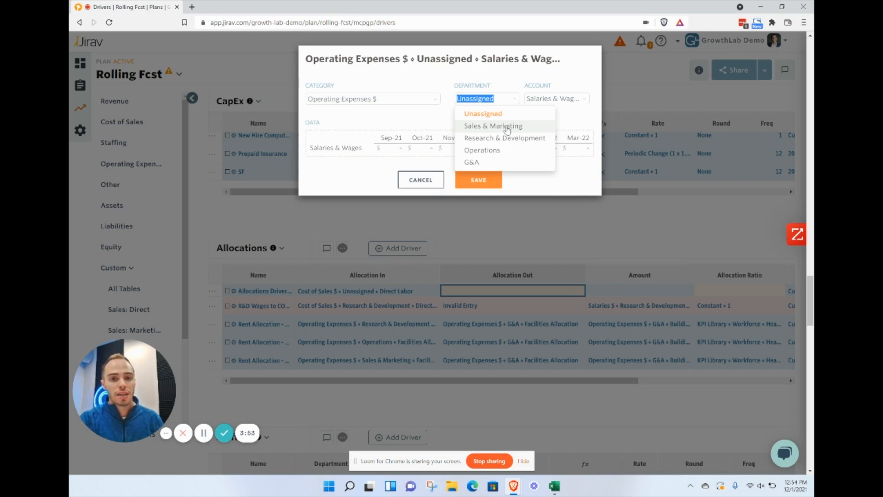
left_click(515, 150)
left_click(485, 100)
left_click(486, 101)
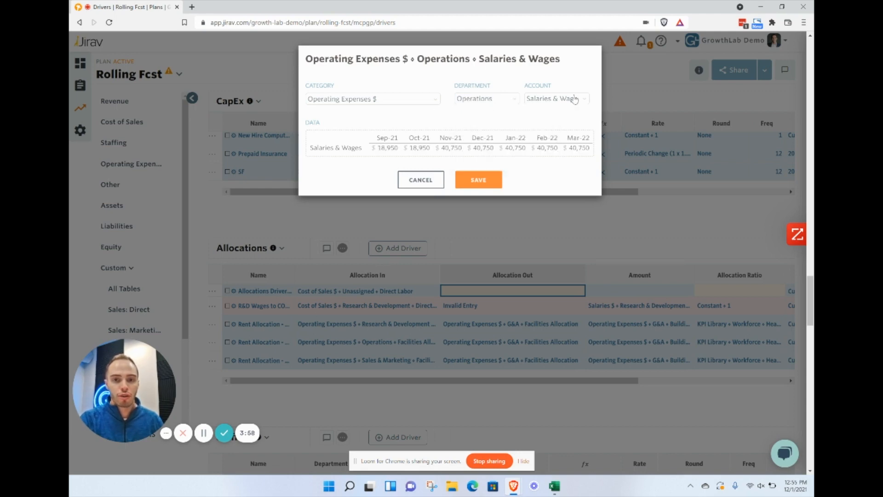
left_click(486, 180)
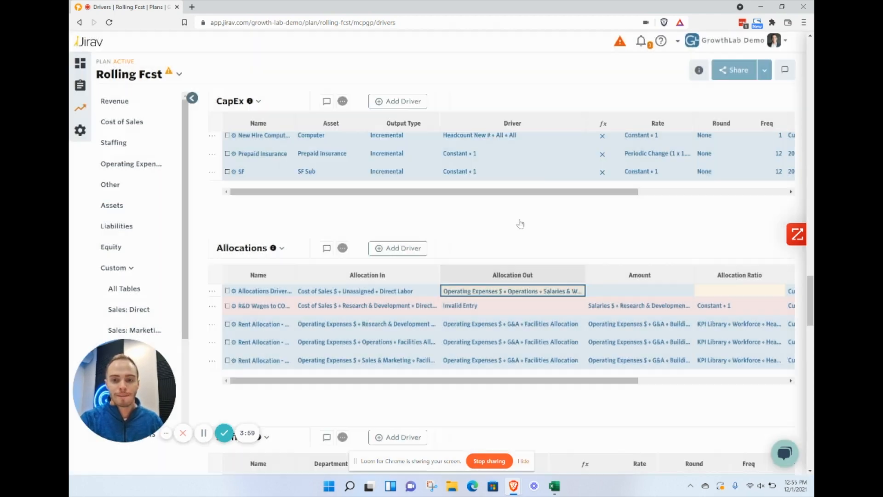
- Open the new allocation driver's Amount setting and choose Salaries $ from Staffing as its category
left_click(606, 293)
left_click(607, 294)
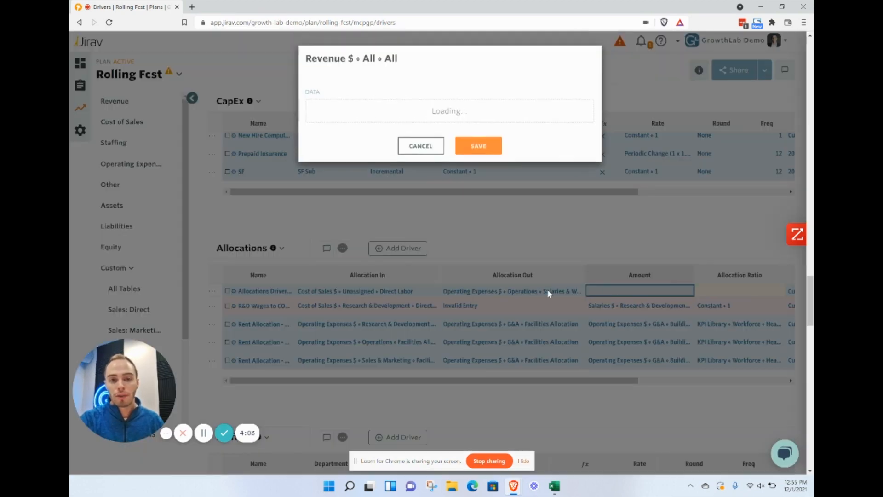
left_click(375, 100)
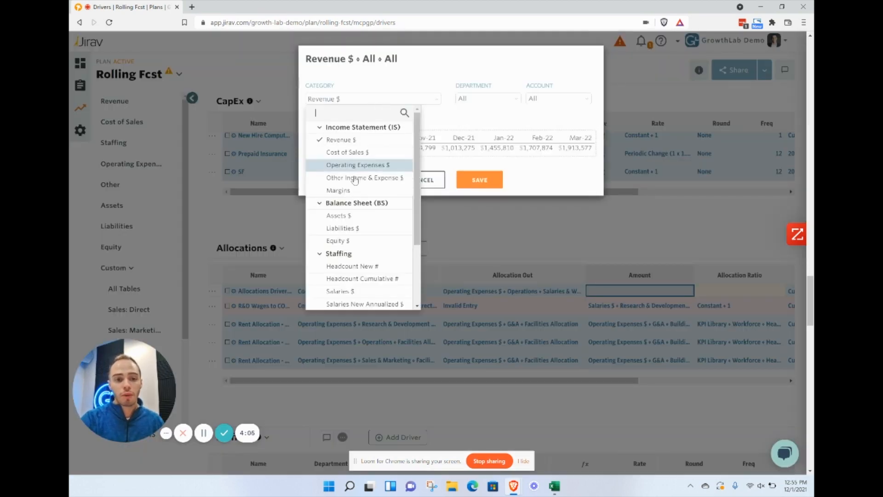
scroll(357, 257, "down", 2)
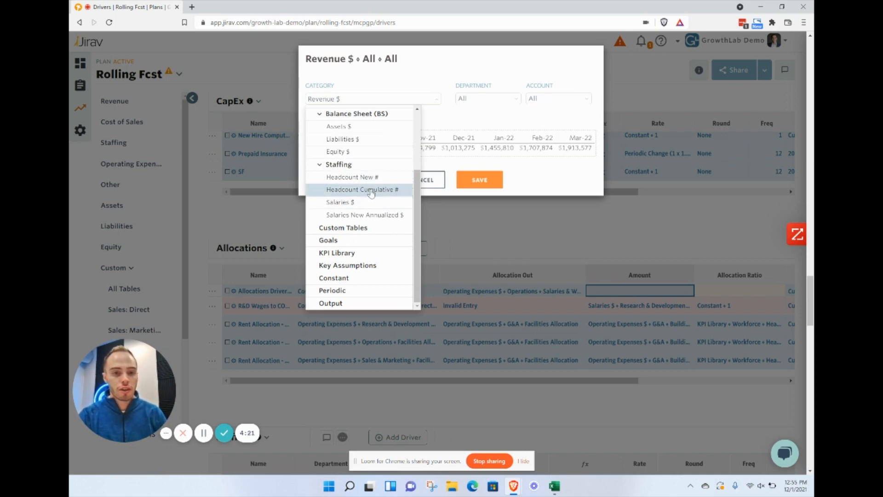
left_click(371, 201)
- Try Sales & Marketing as the Amount's department and view the roles available for it
left_click(467, 99)
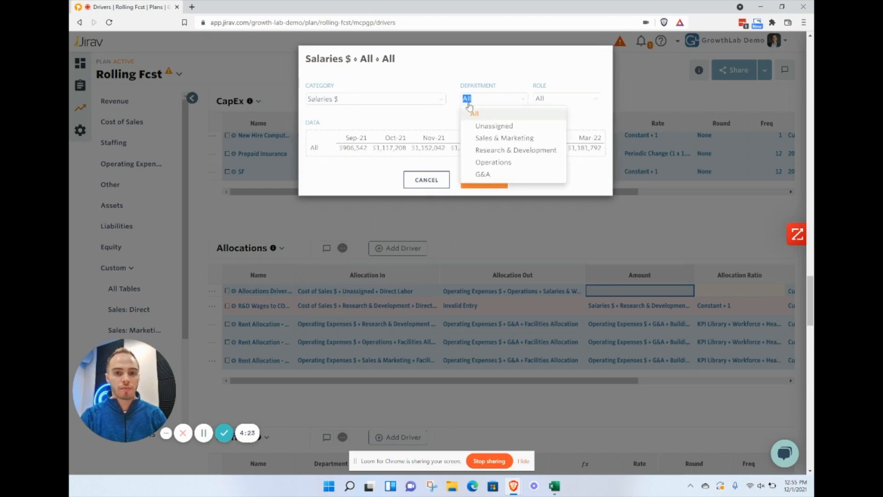
left_click(501, 137)
left_click(559, 99)
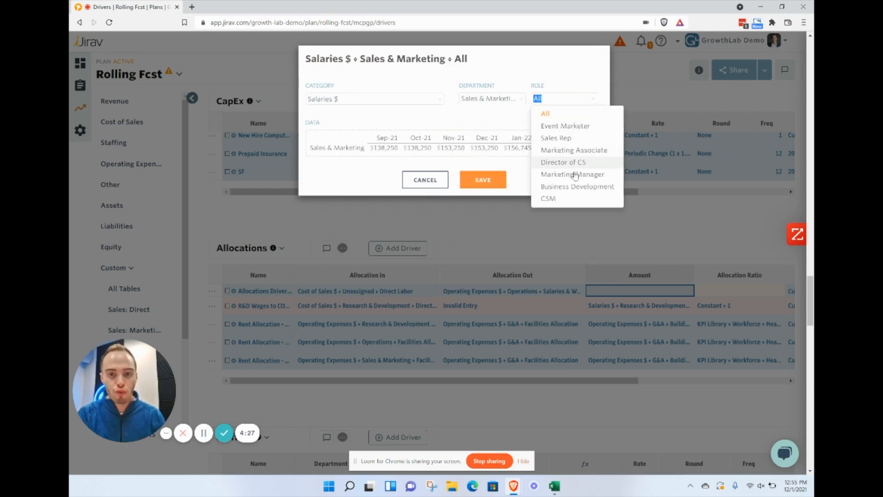
- Set the Amount's department to Operations and its role to Support, and save the setting
left_click(508, 101)
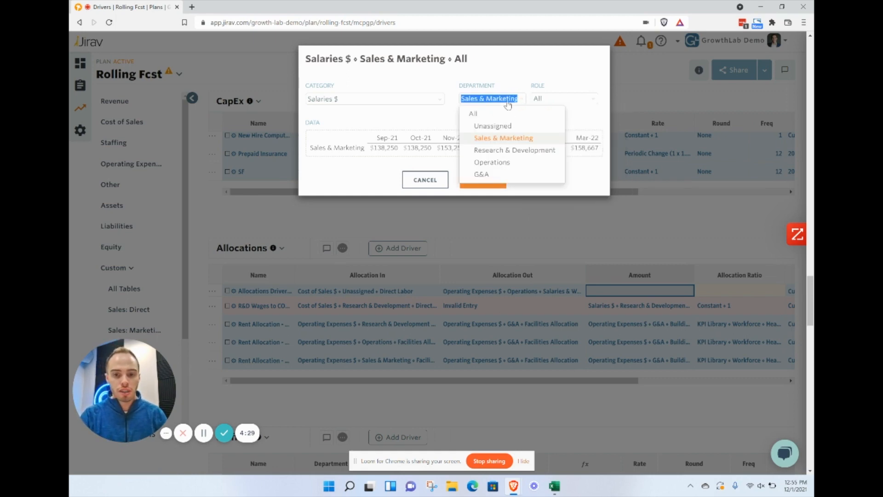
left_click(514, 162)
left_click(549, 101)
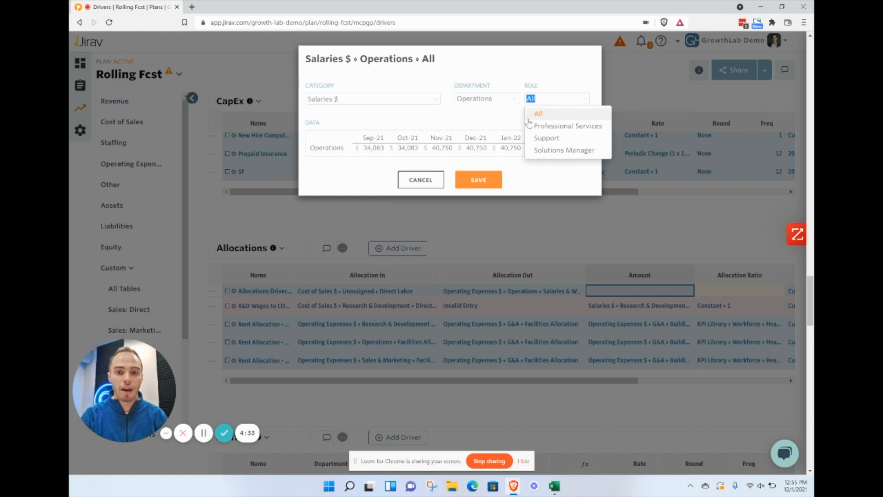
left_click(578, 142)
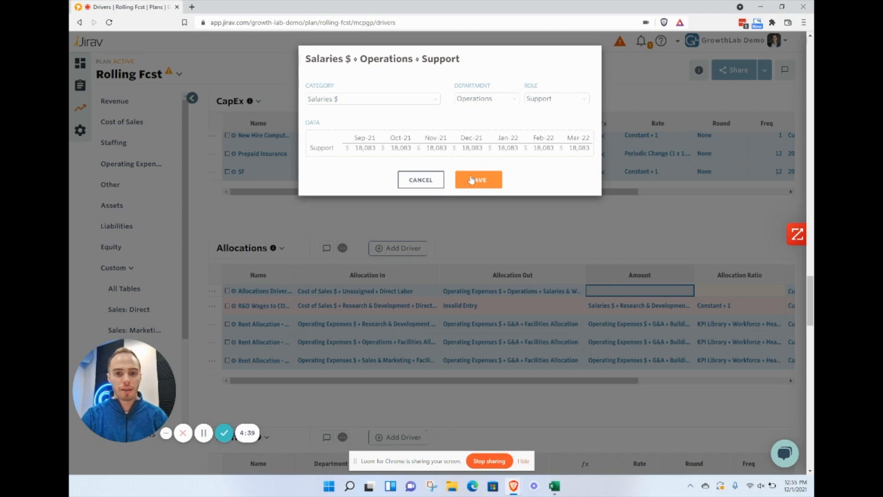
left_click(472, 180)
- Set the new allocation driver's Allocation Ratio to Constant • 1, as in the R&D Wages driver
left_click(721, 310)
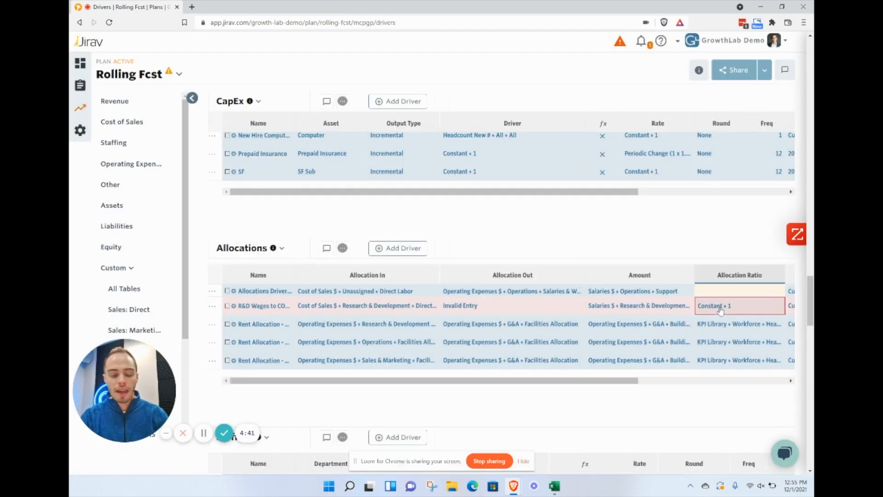
key("Up")
type("Constant • 1")
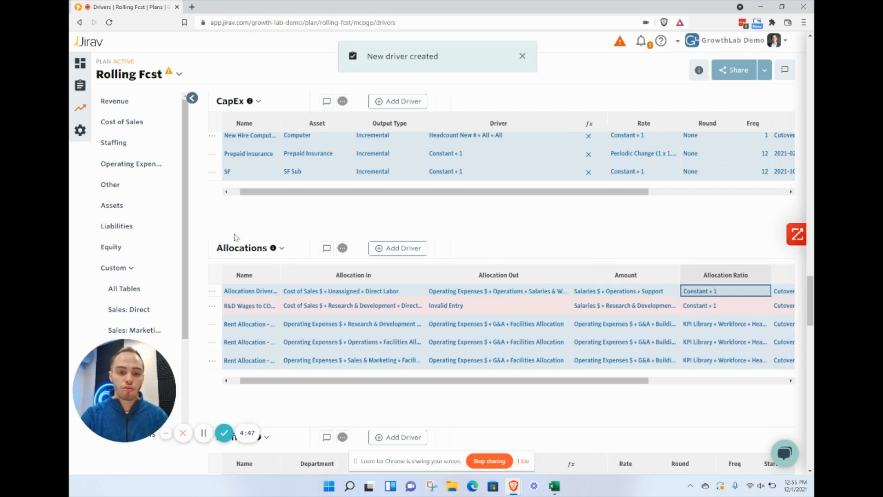
- Open the plan's Cost of Sales table and examine the new allocation driver's details under Direct Labor
scroll(123, 129, "up", 5)
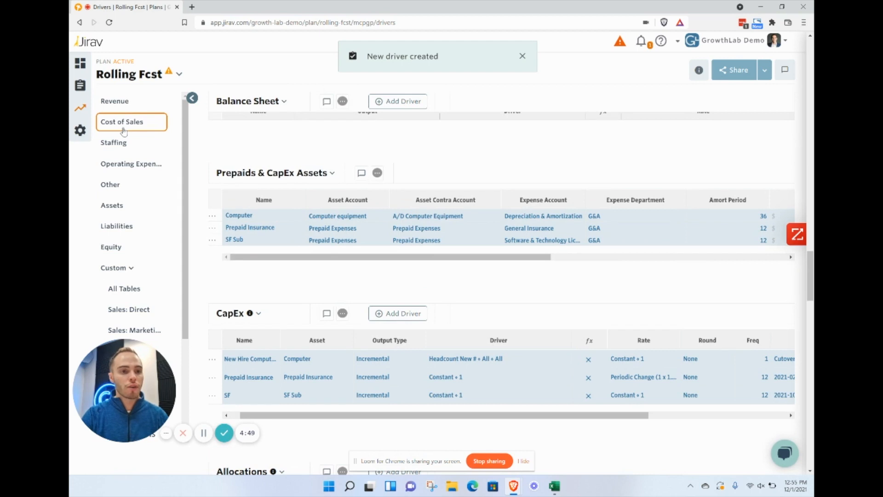
left_click(123, 131)
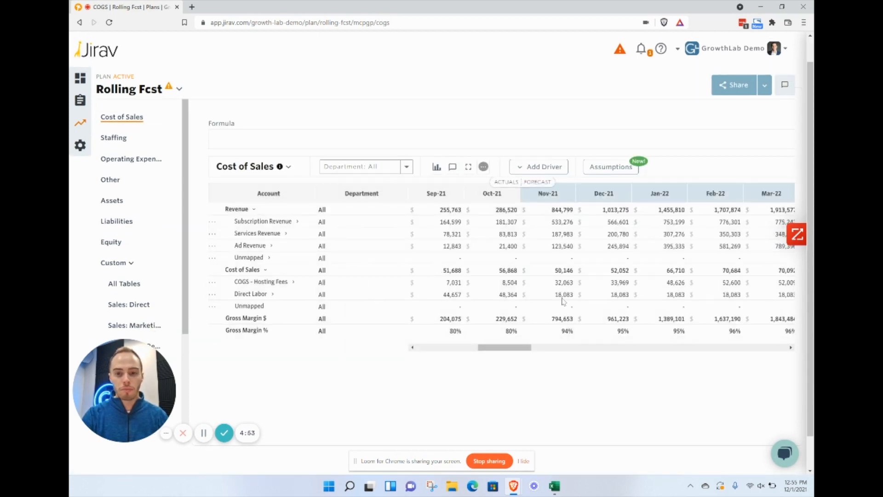
left_click(273, 294)
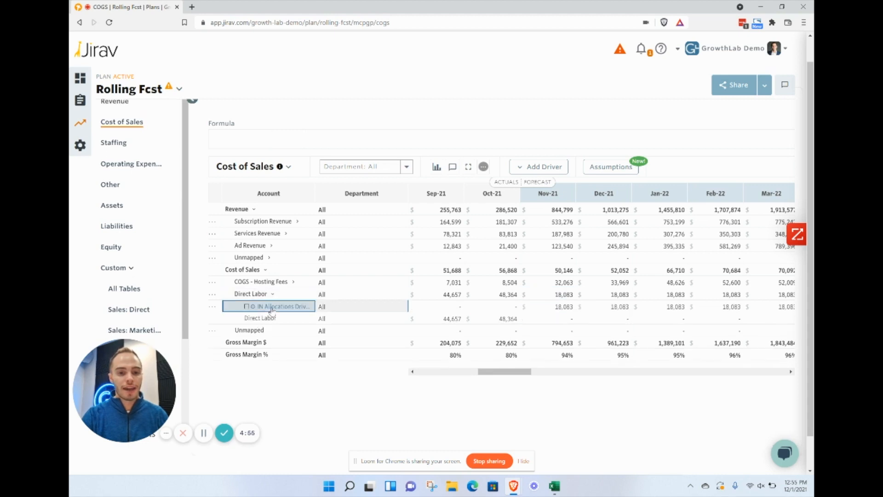
left_click(271, 307)
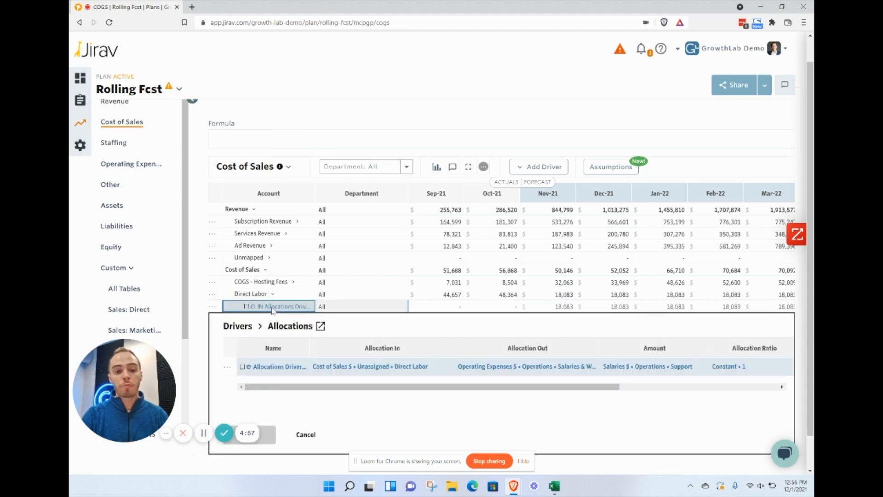
left_click(307, 437)
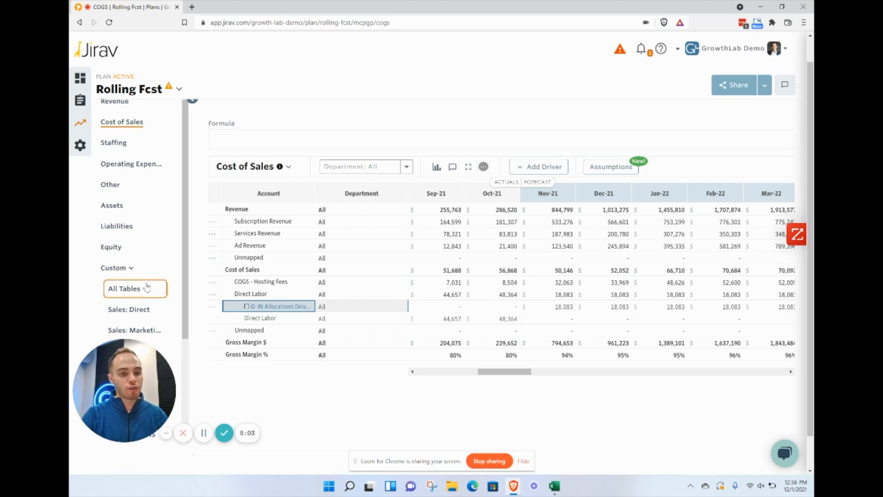
left_click(275, 295)
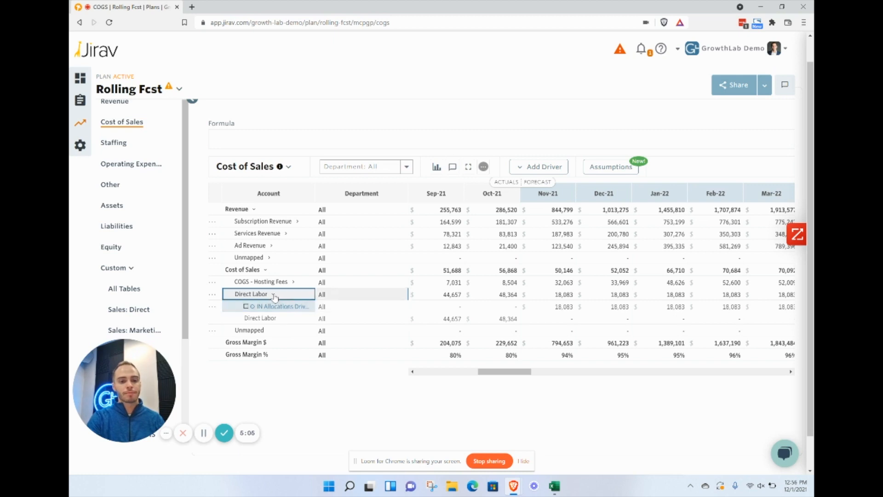
left_click(274, 295)
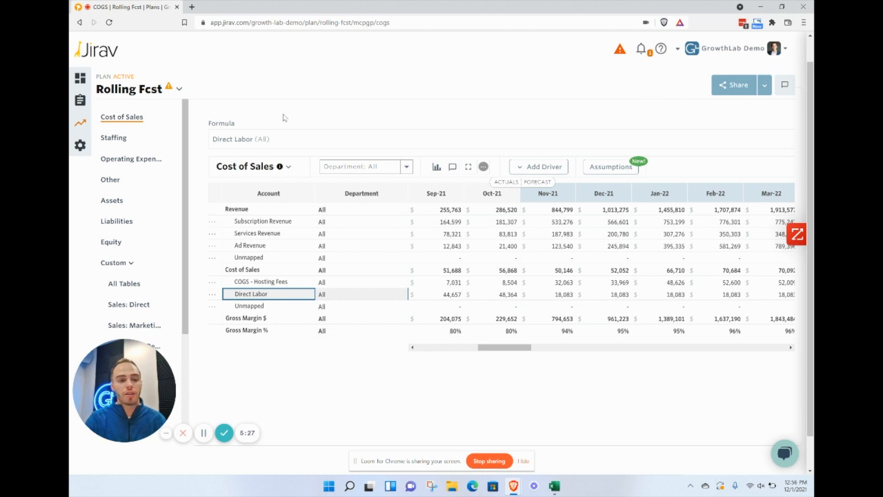
- Expand COGS - Hosting Fees in the Cost of Sales table to view its driver
scroll(158, 161, "up", 1)
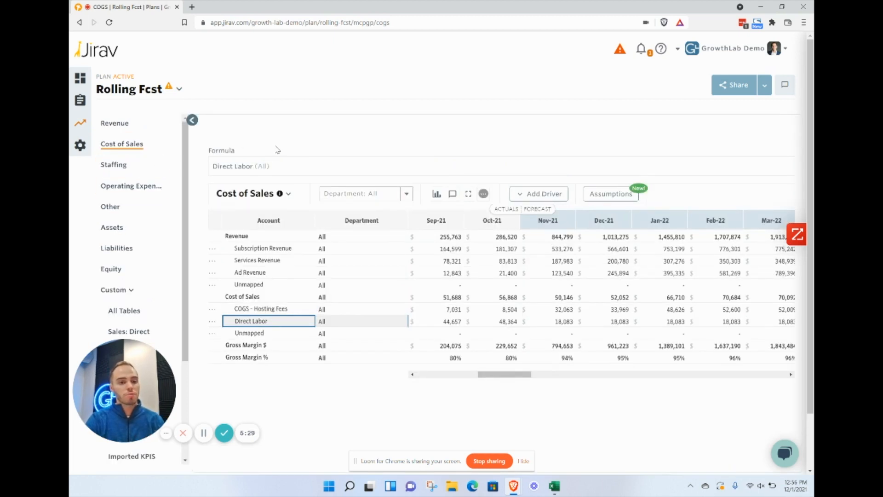
left_click(292, 310)
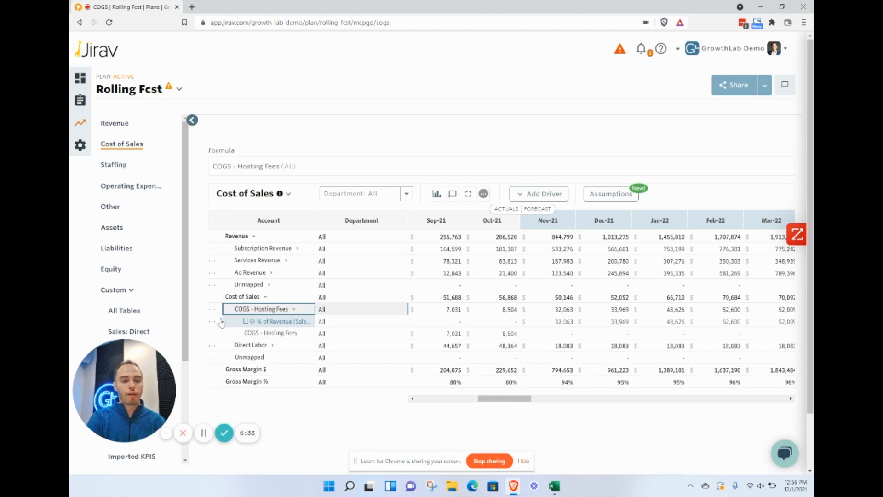